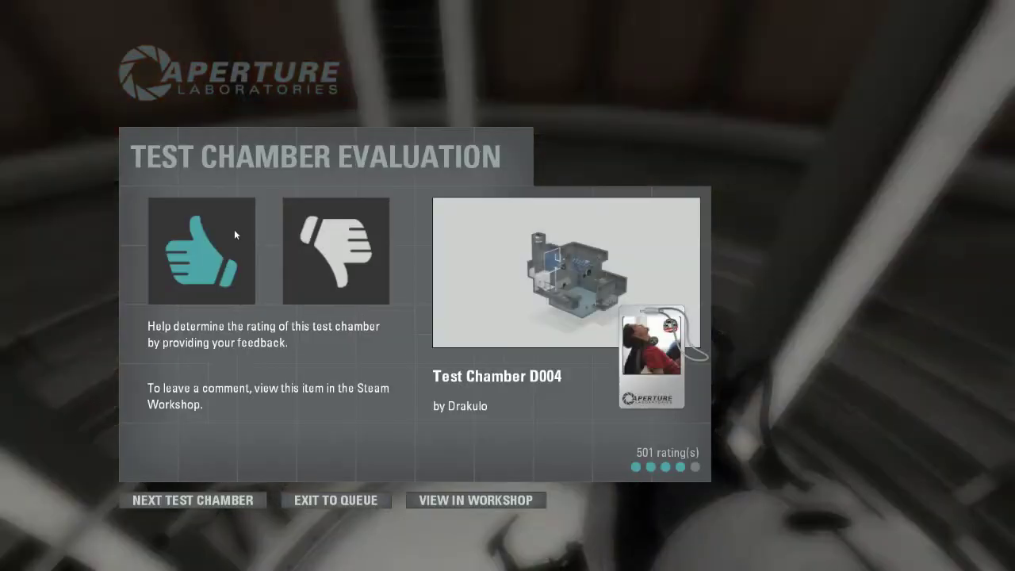
click(184, 503)
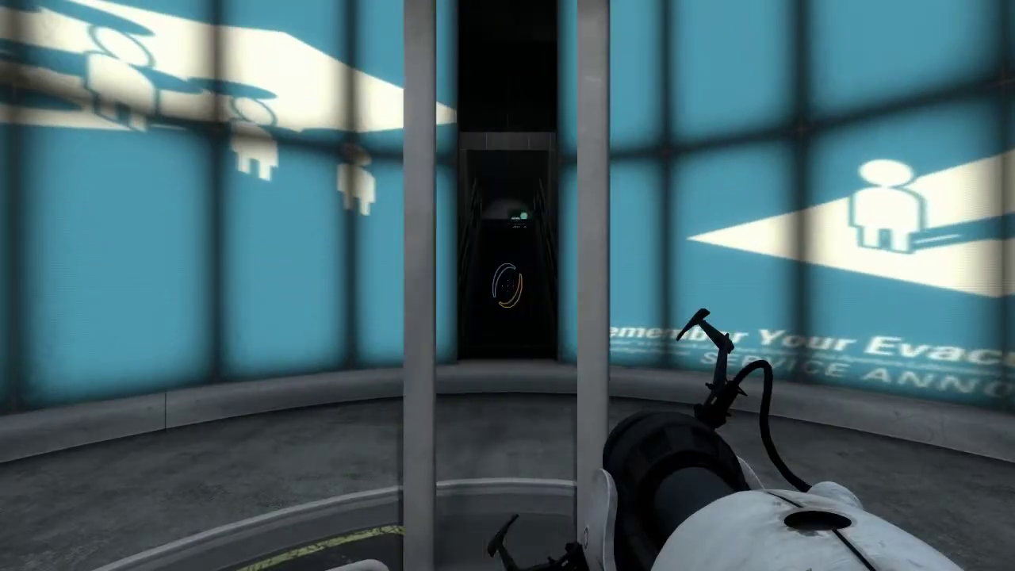
key(w)
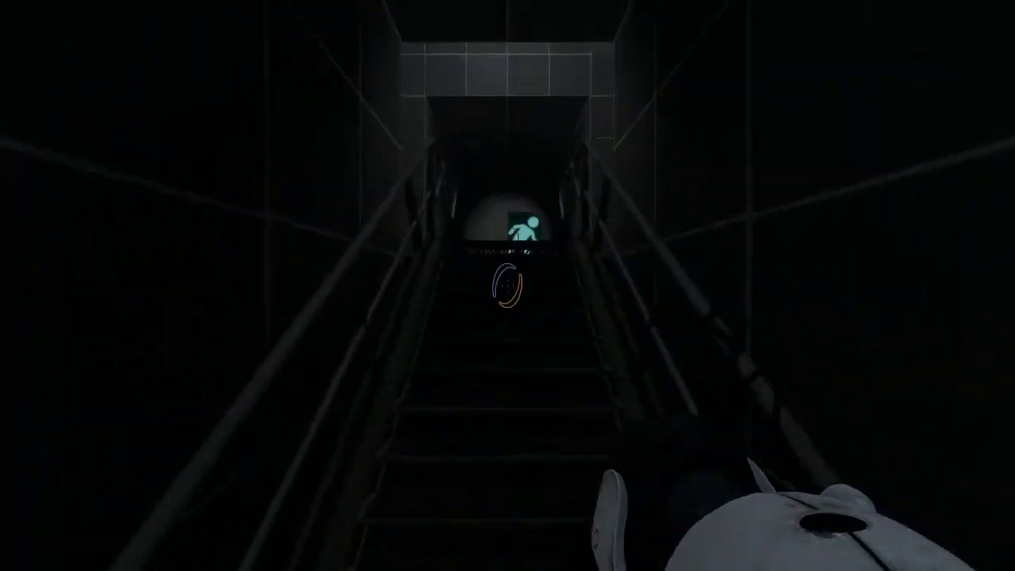
key(w)
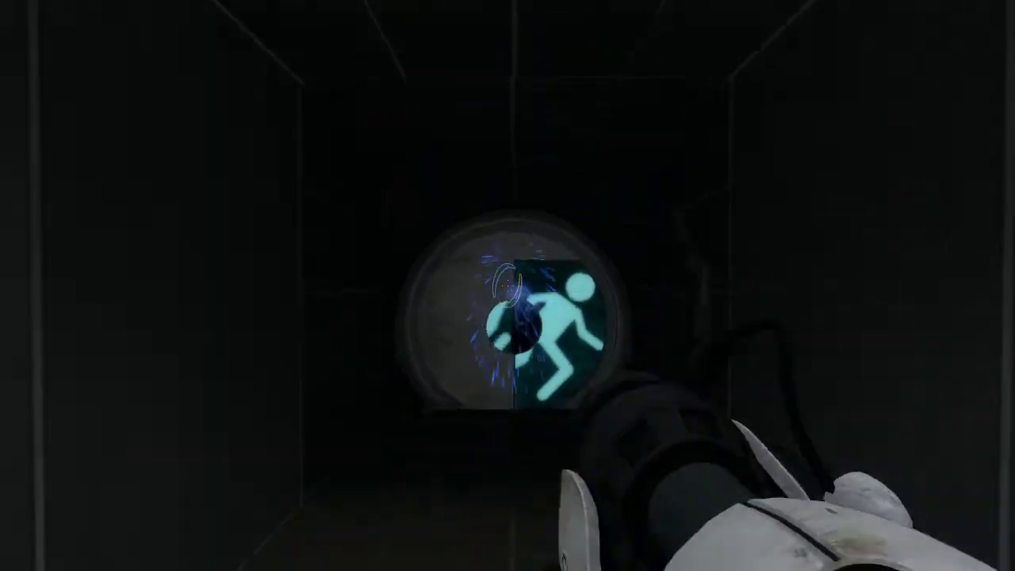
key(w)
key(w)
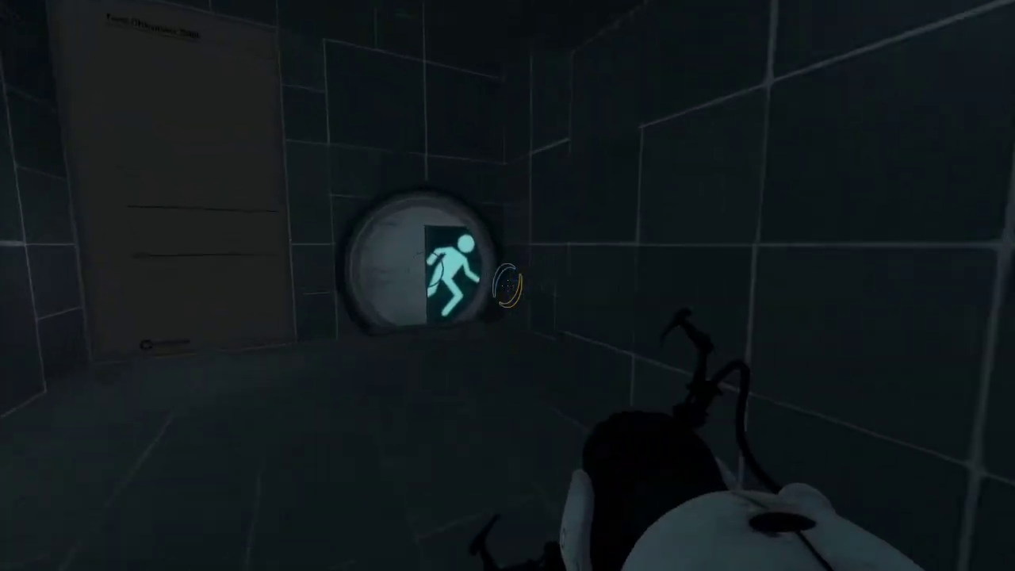
key(w)
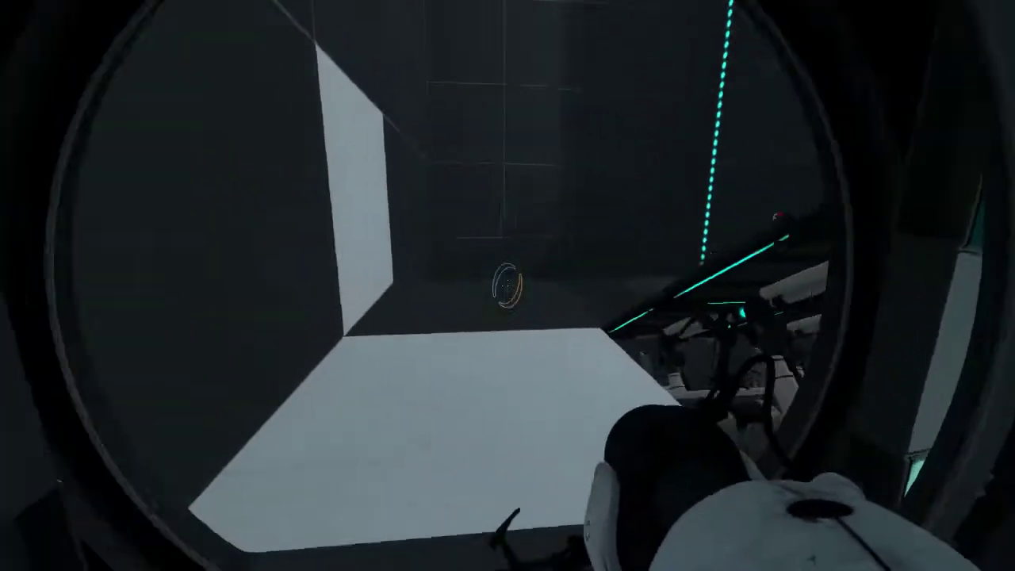
key(w)
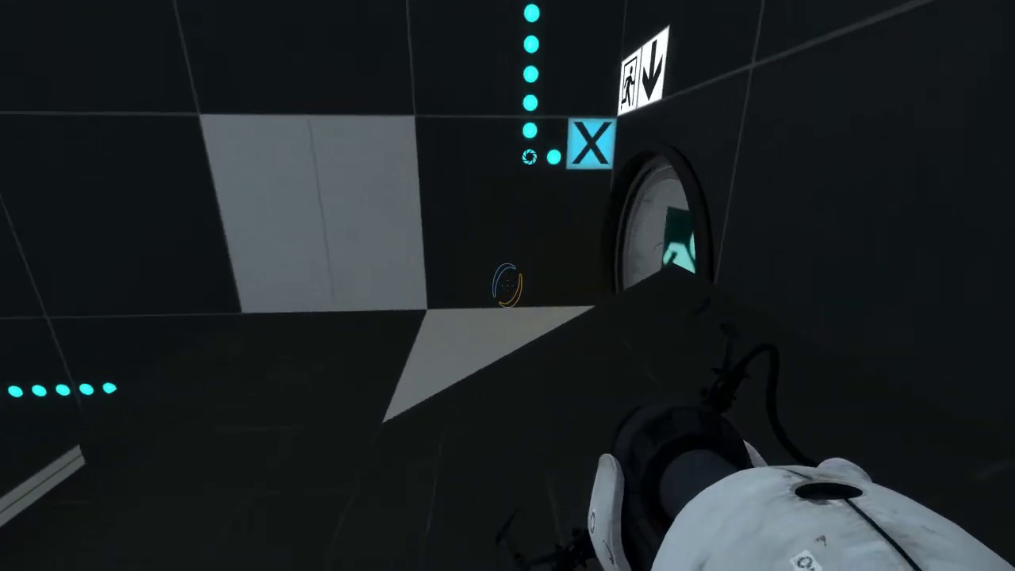
key(w)
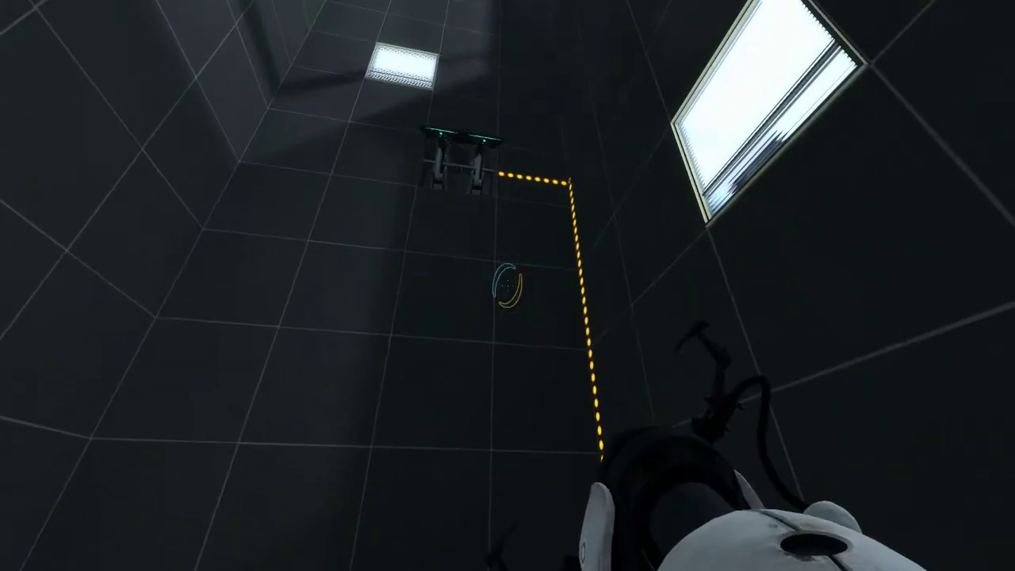
key(w)
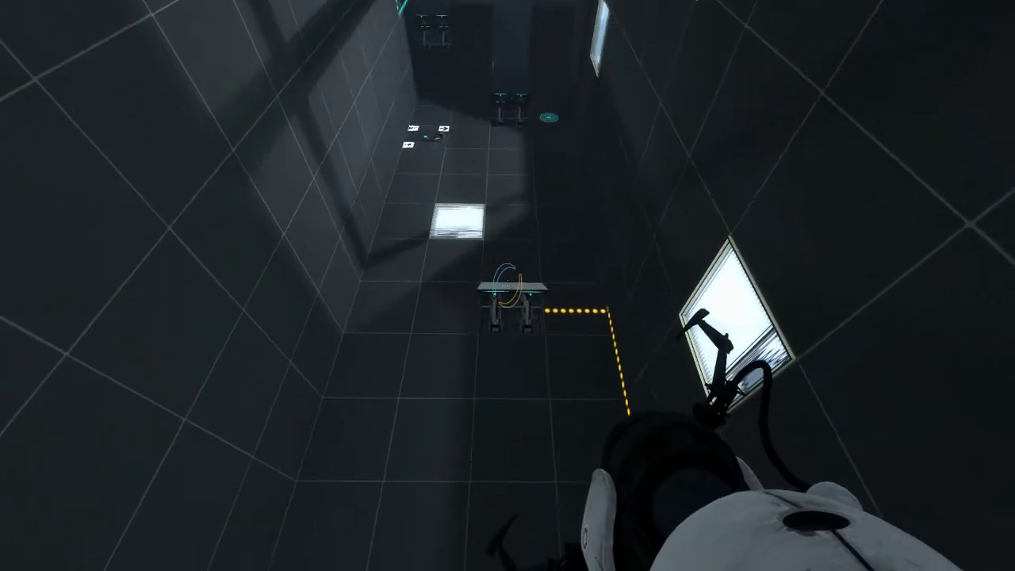
key(w)
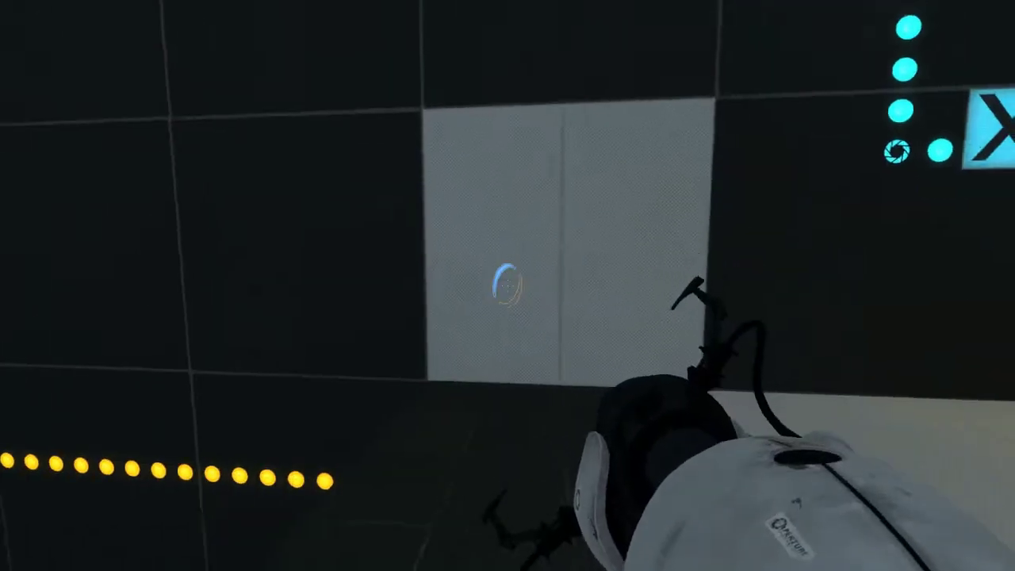
right_click(507, 286)
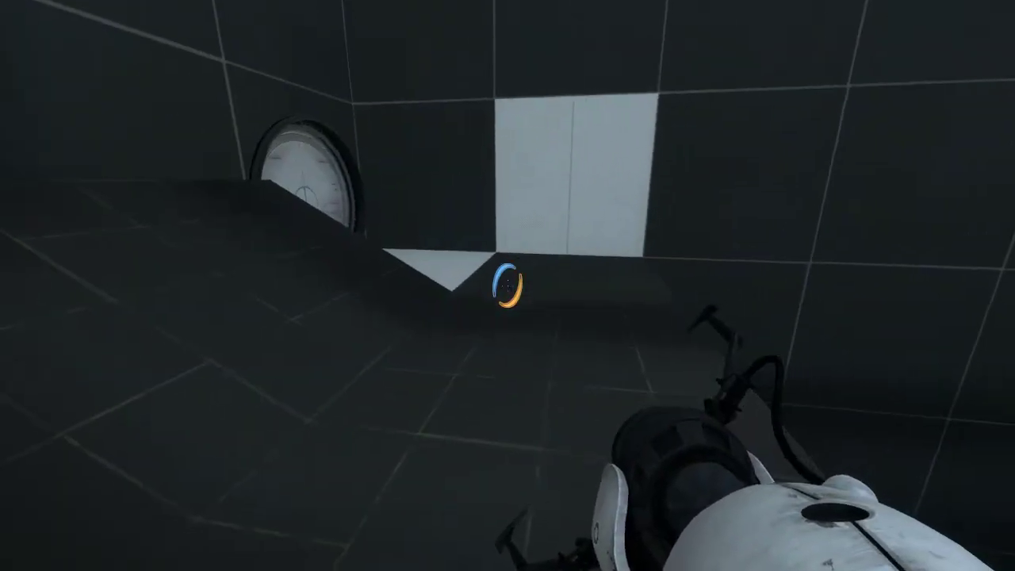
click(508, 286)
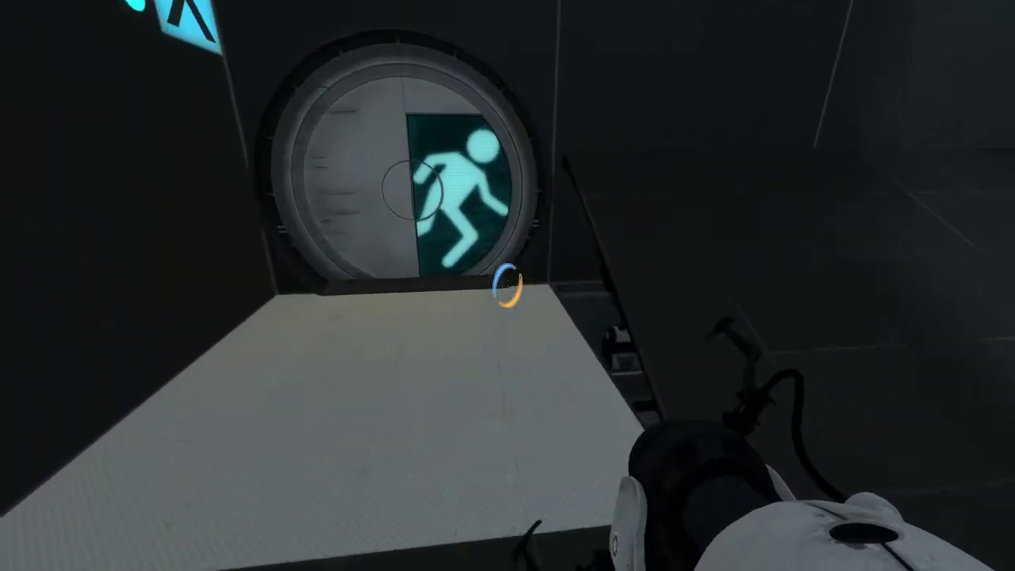
right_click(508, 286)
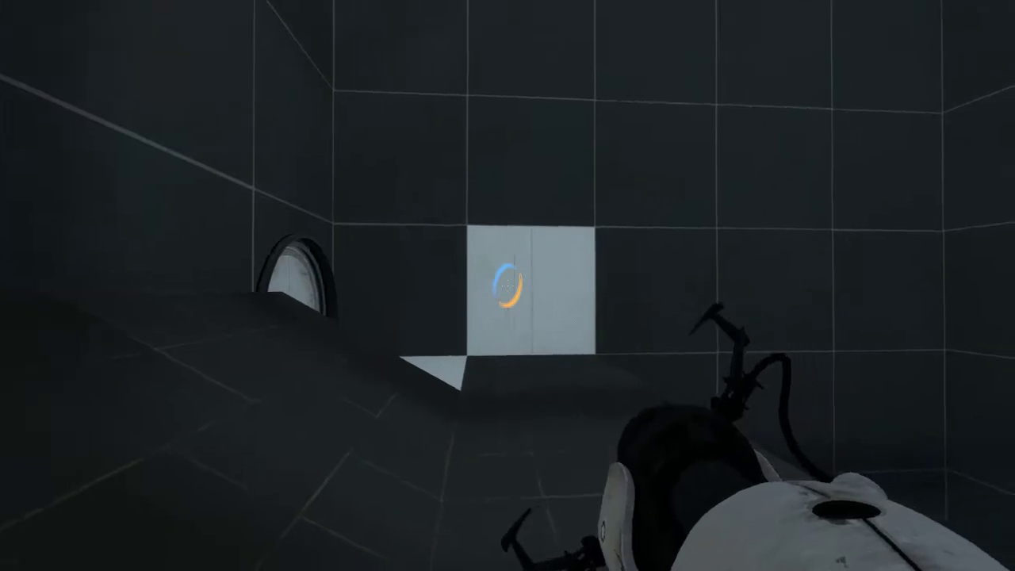
click(508, 285)
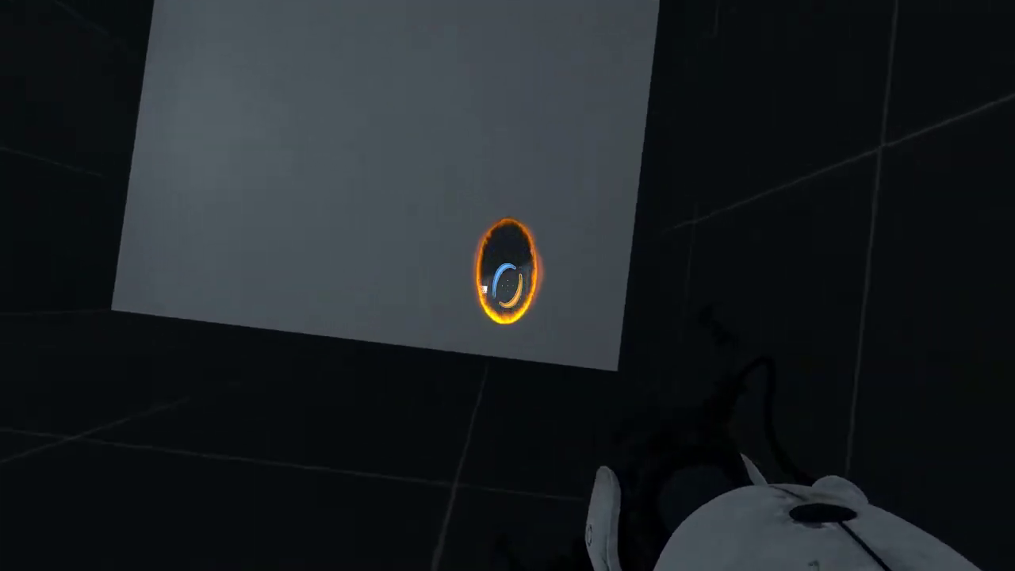
click(507, 285)
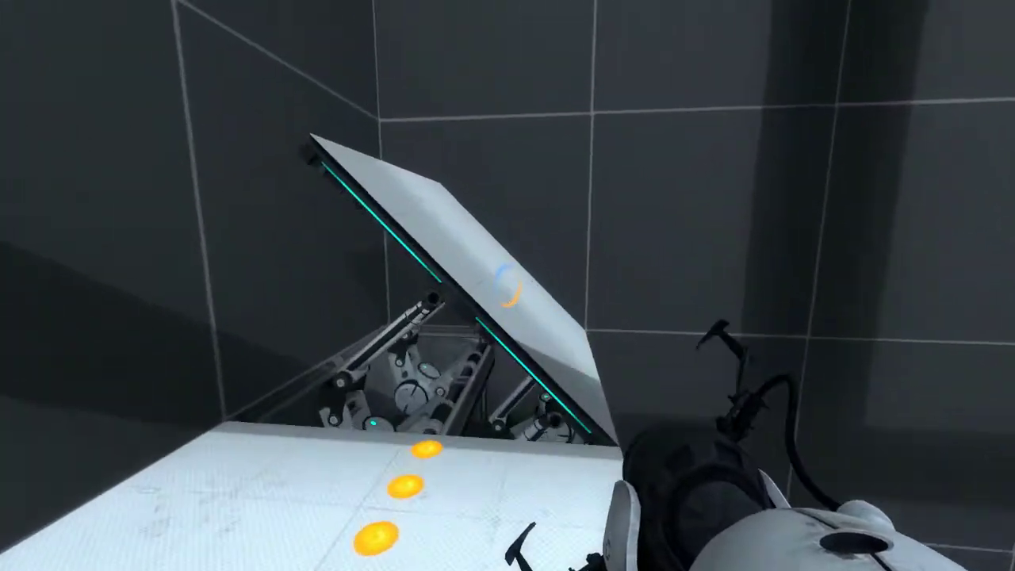
click(507, 286)
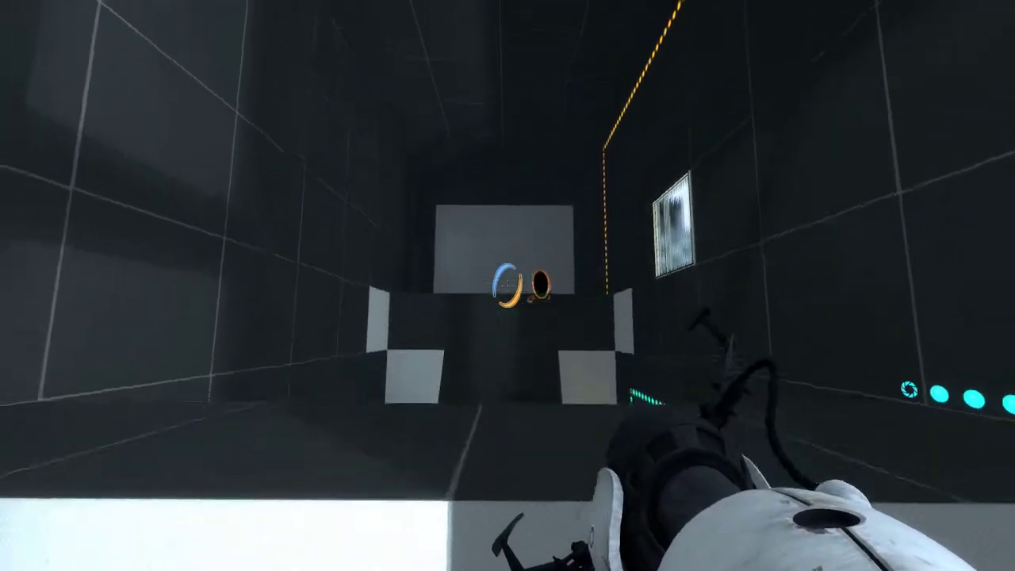
right_click(507, 285)
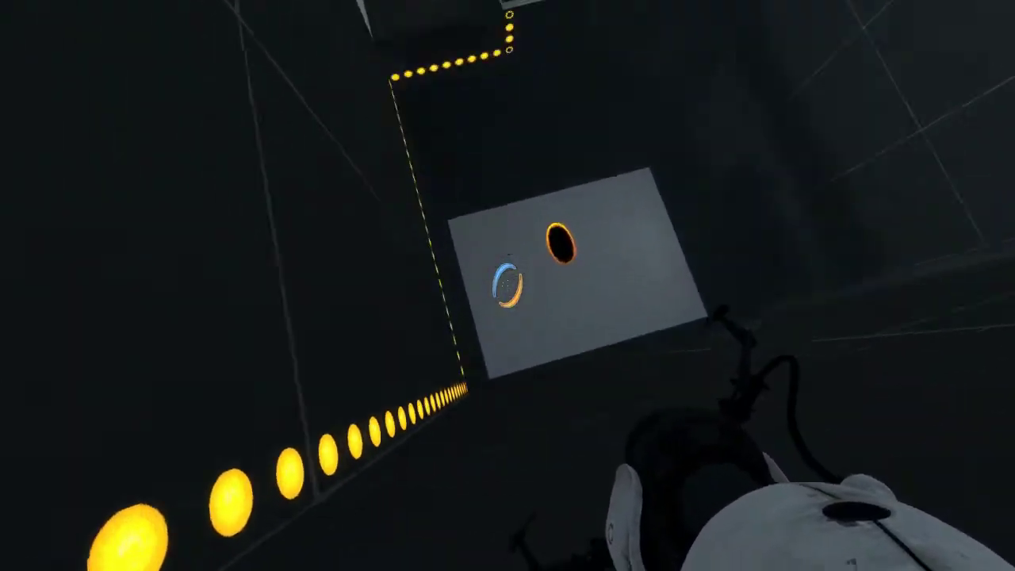
right_click(507, 286)
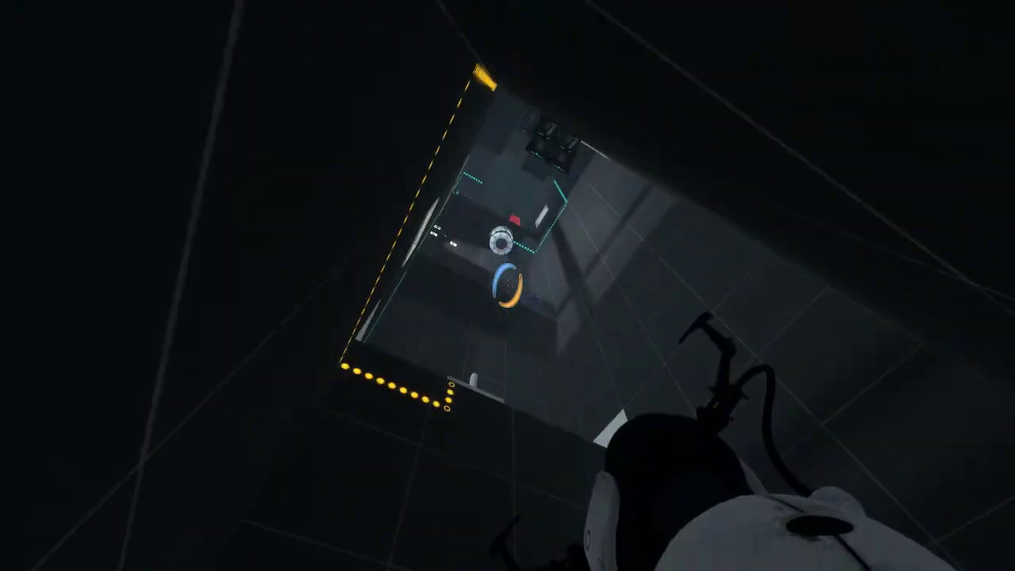
right_click(507, 285)
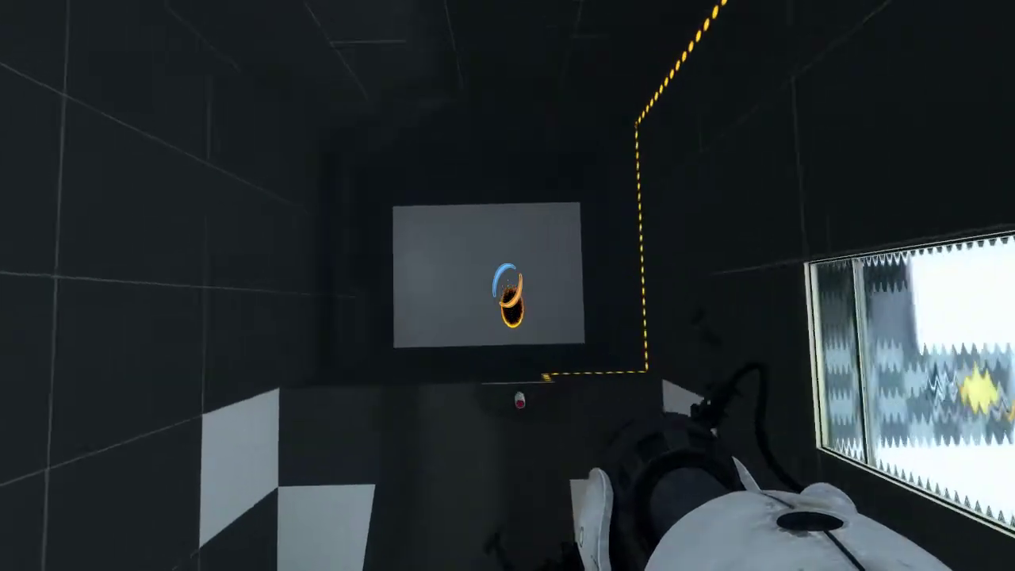
right_click(507, 285)
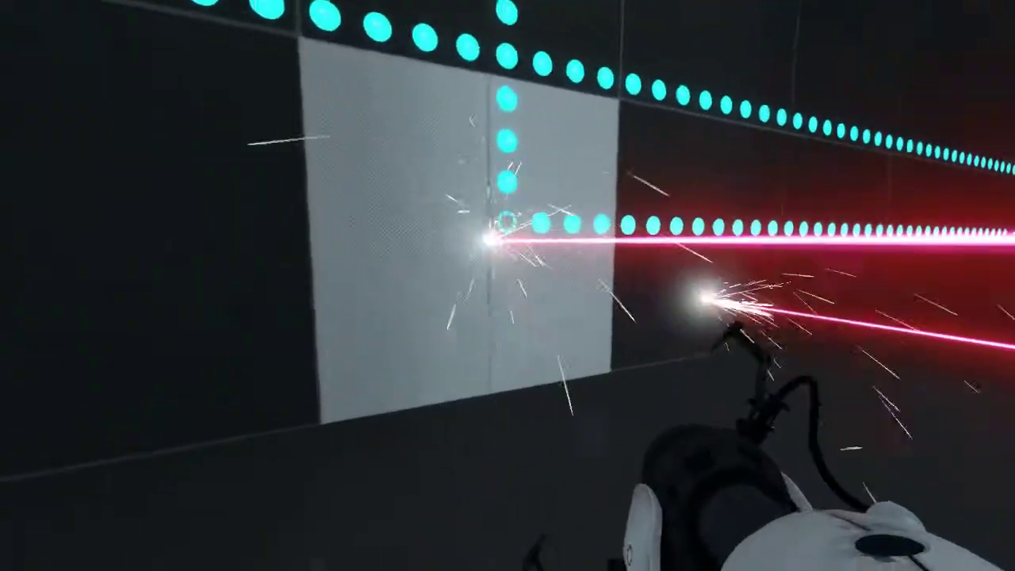
click(507, 286)
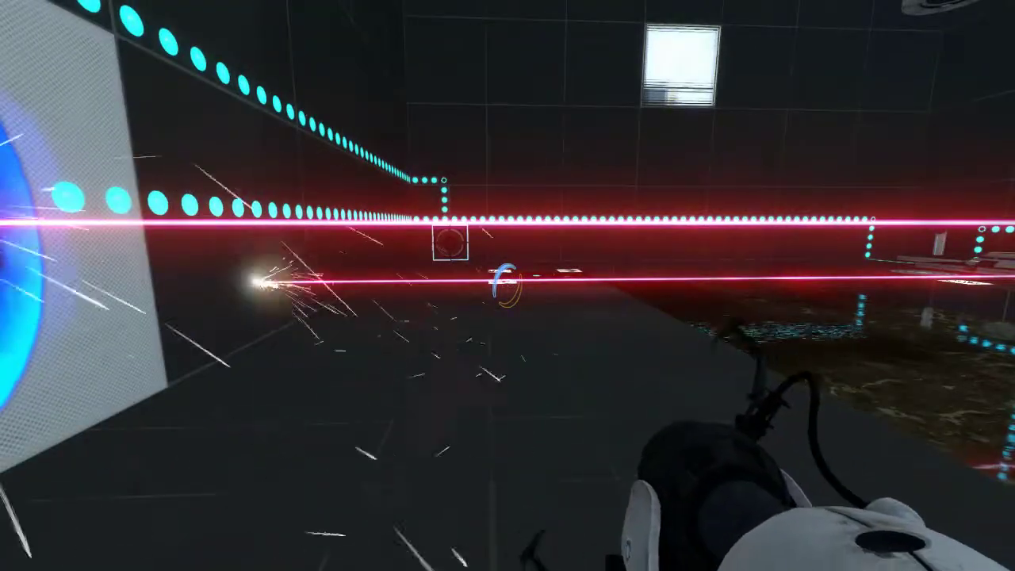